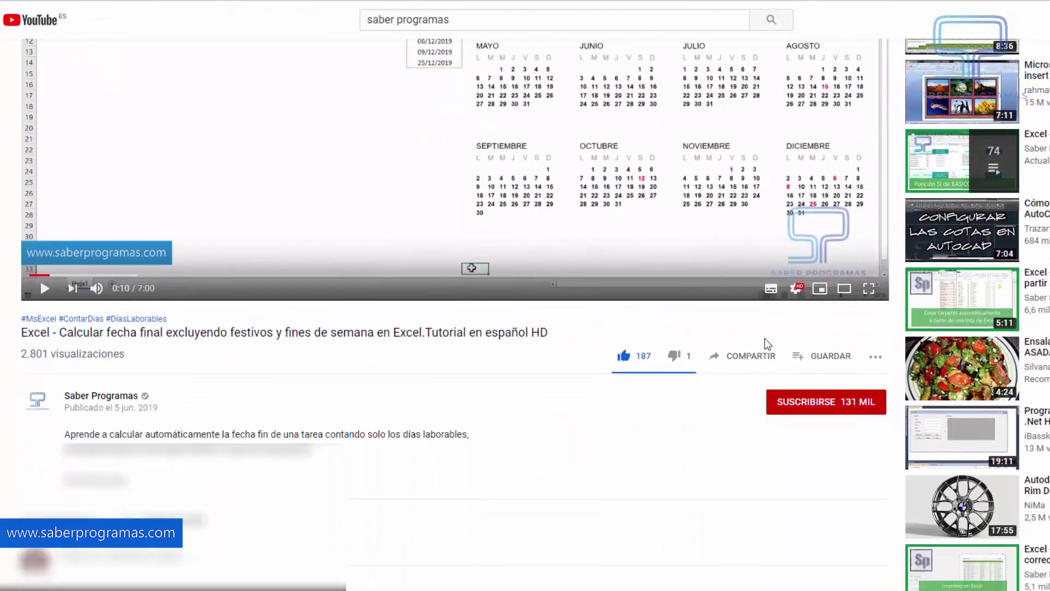
Subscribe to the Saber Programas channel on YouTube and turn on its notification bell.
scroll(765, 338, down, 2)
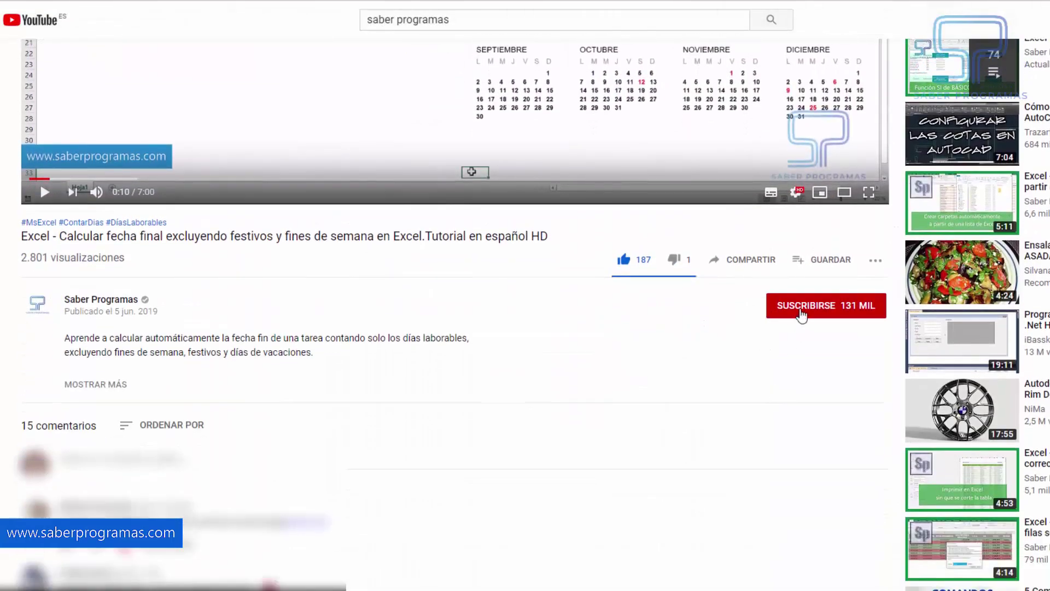
click(802, 315)
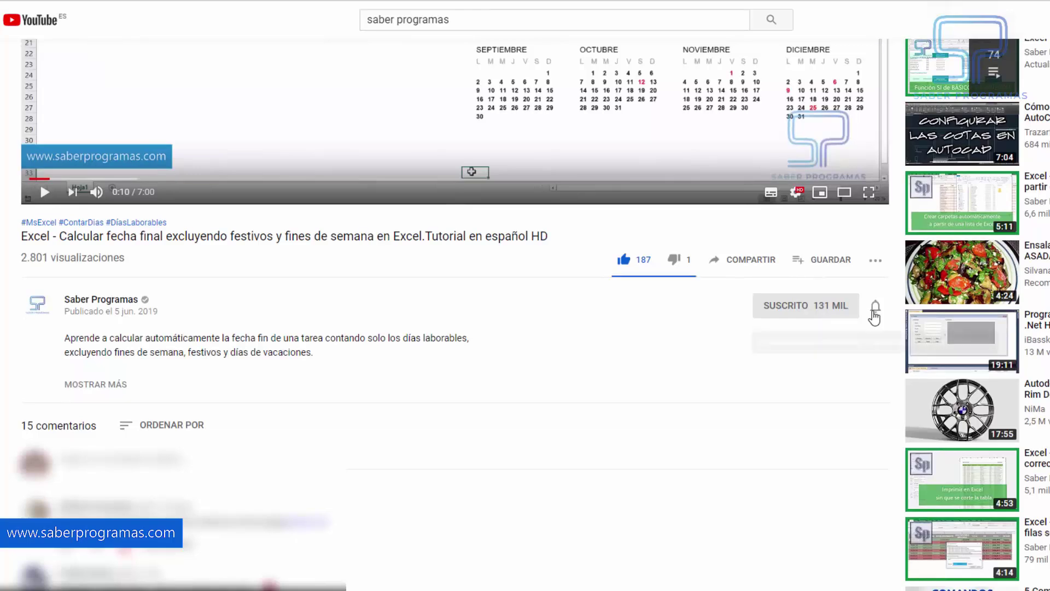
click(874, 309)
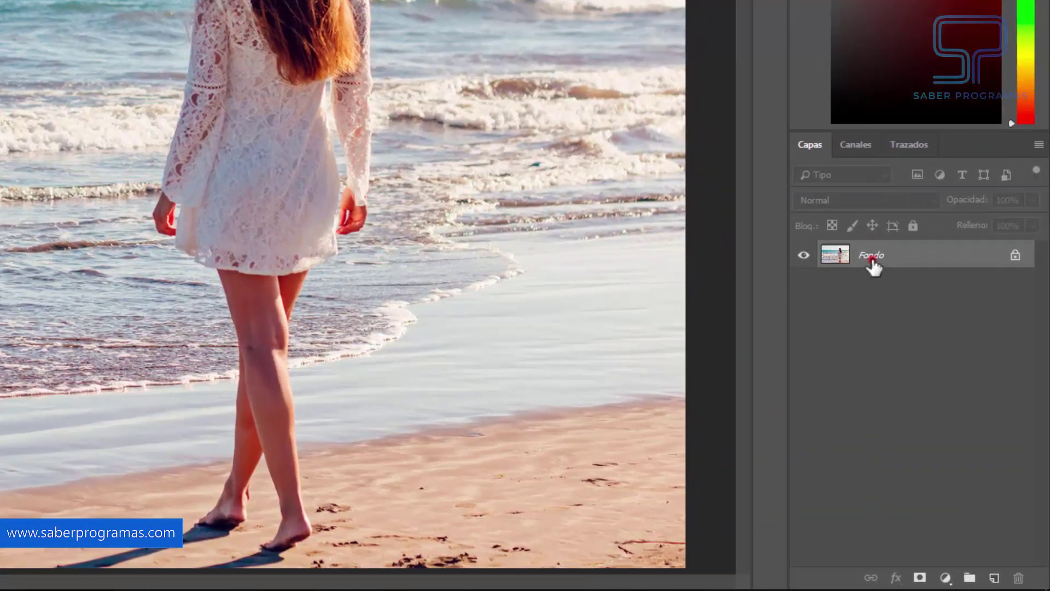
Duplicate the Fondo background layer to create Fondo copia above it.
mouse_move(871, 258)
mouse_down()
mouse_move(992, 538)
mouse_move(996, 577)
mouse_up()
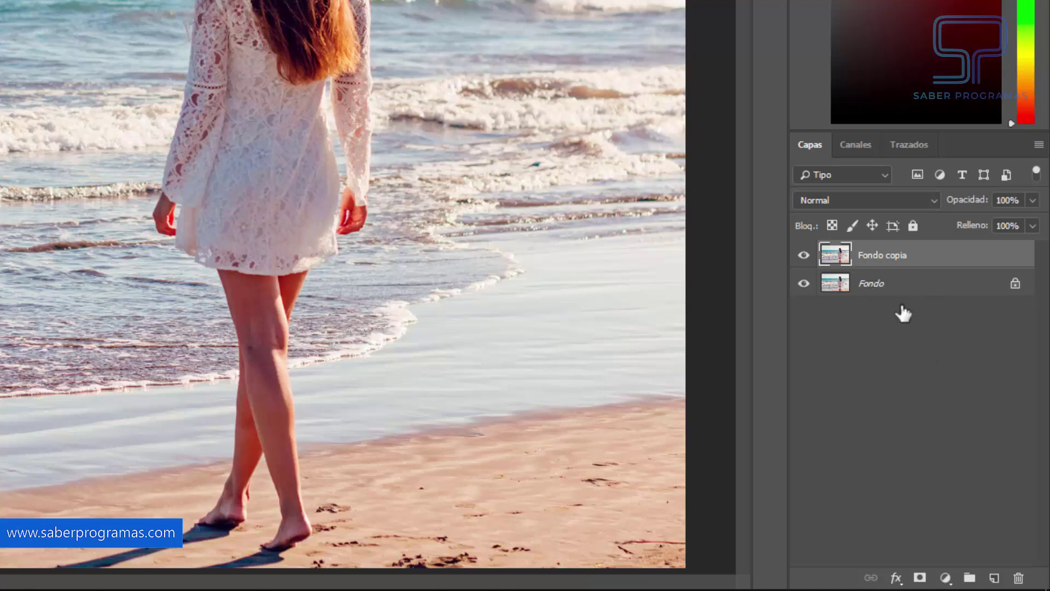
click(875, 255)
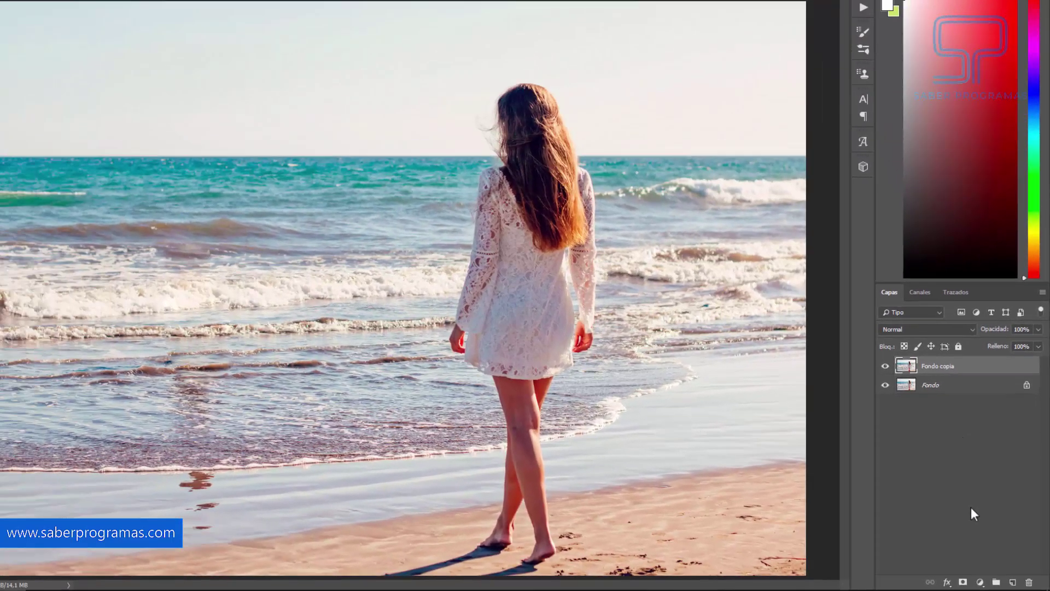
Add a Tono/saturación adjustment layer with Saturación 25 and Luminosidad 10.
click(979, 582)
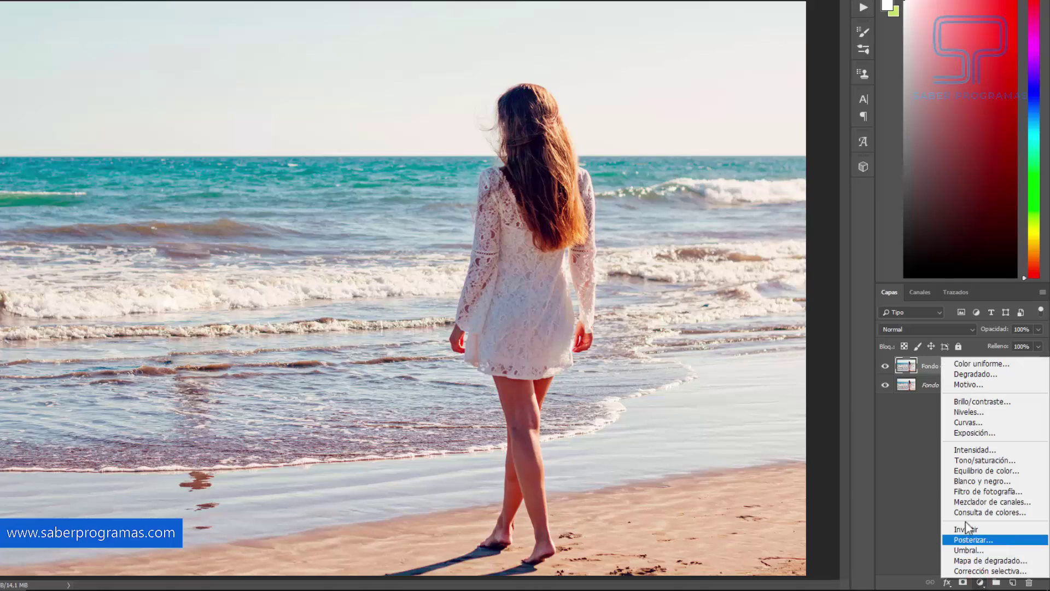
click(973, 462)
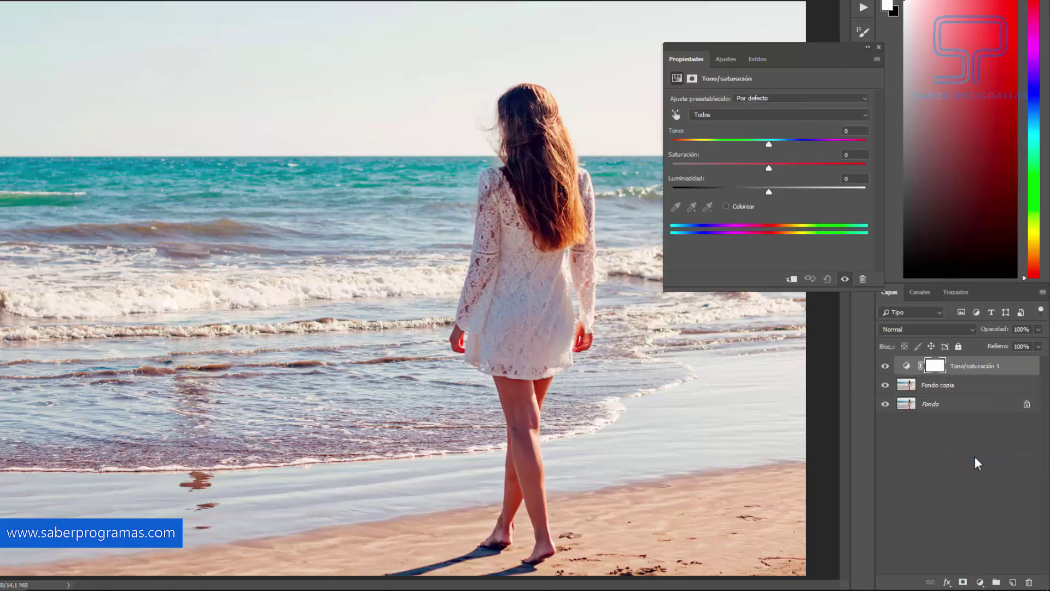
click(852, 156)
double_click(847, 155)
drag(771, 168, 785, 167)
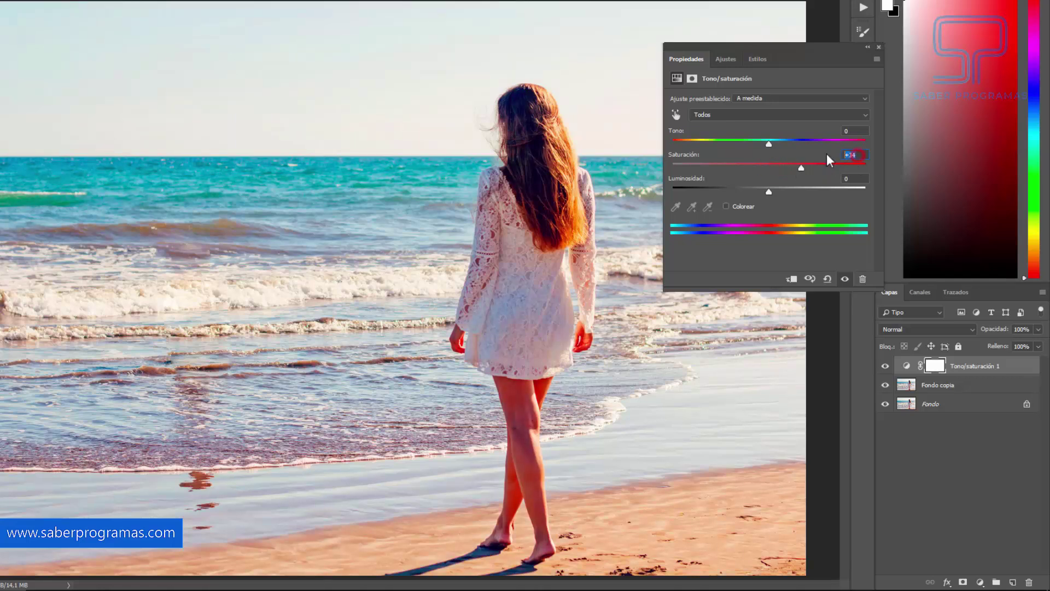
text(25)
click(852, 179)
text(1)
text(0)
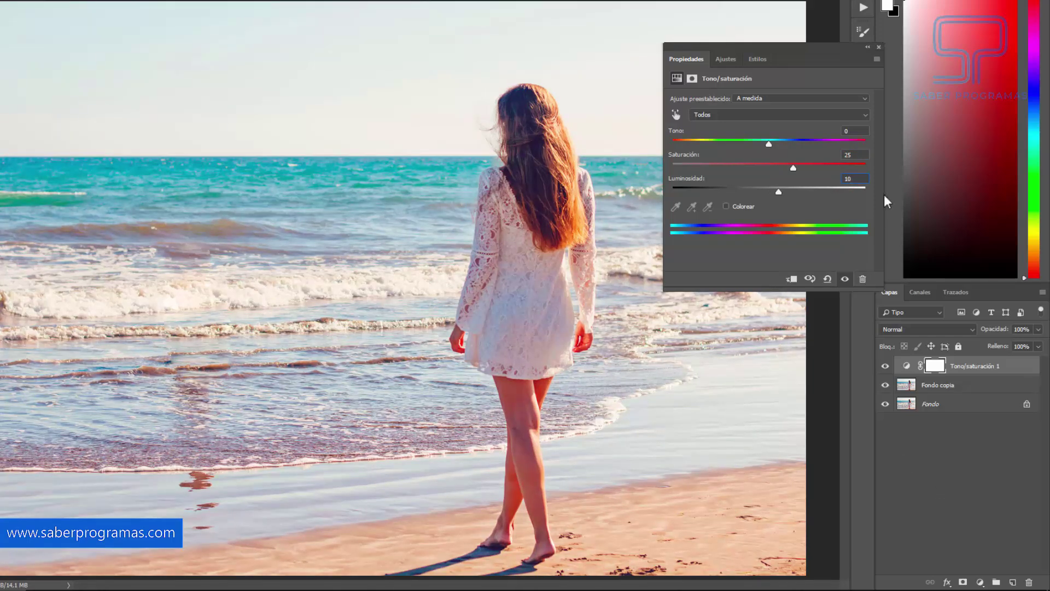
Toggle the Hue/Saturation adjustment off and back on to compare before and after.
click(877, 47)
click(953, 472)
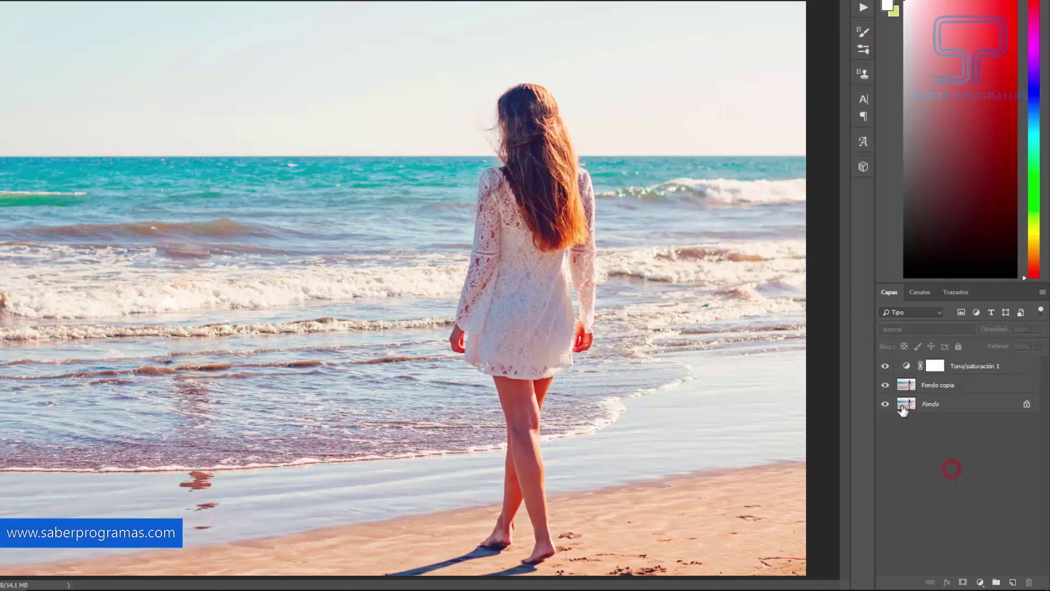
click(885, 366)
click(957, 509)
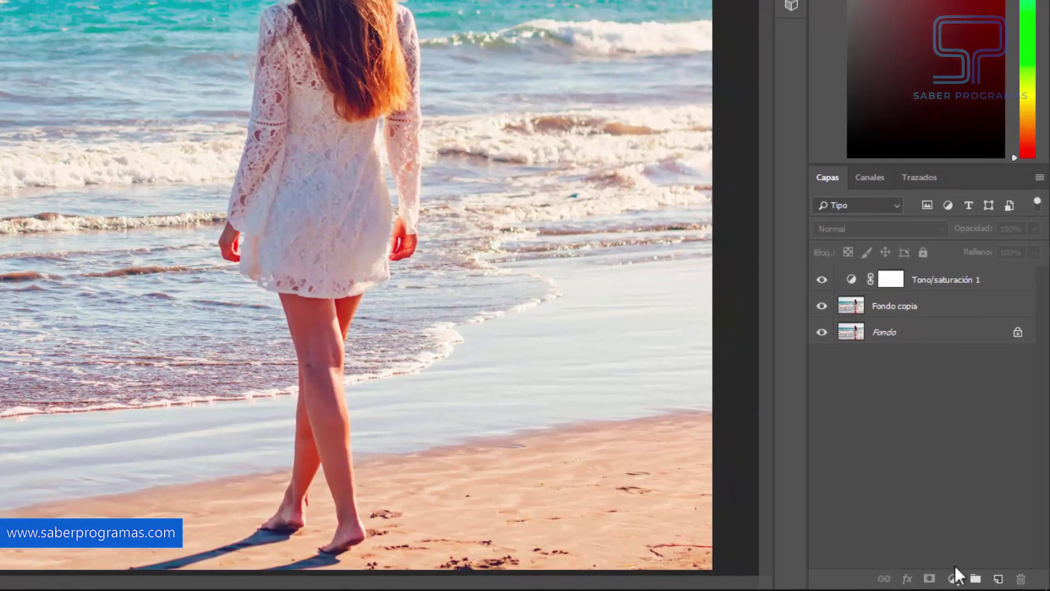
Add a Color uniforme fill layer in yellow FFF372.
click(954, 579)
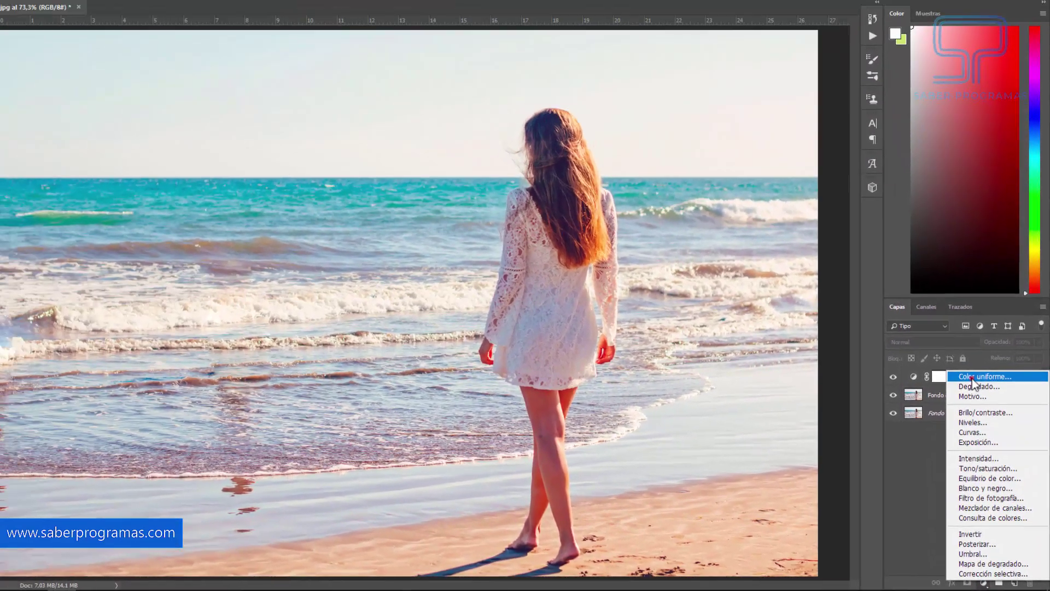
click(955, 330)
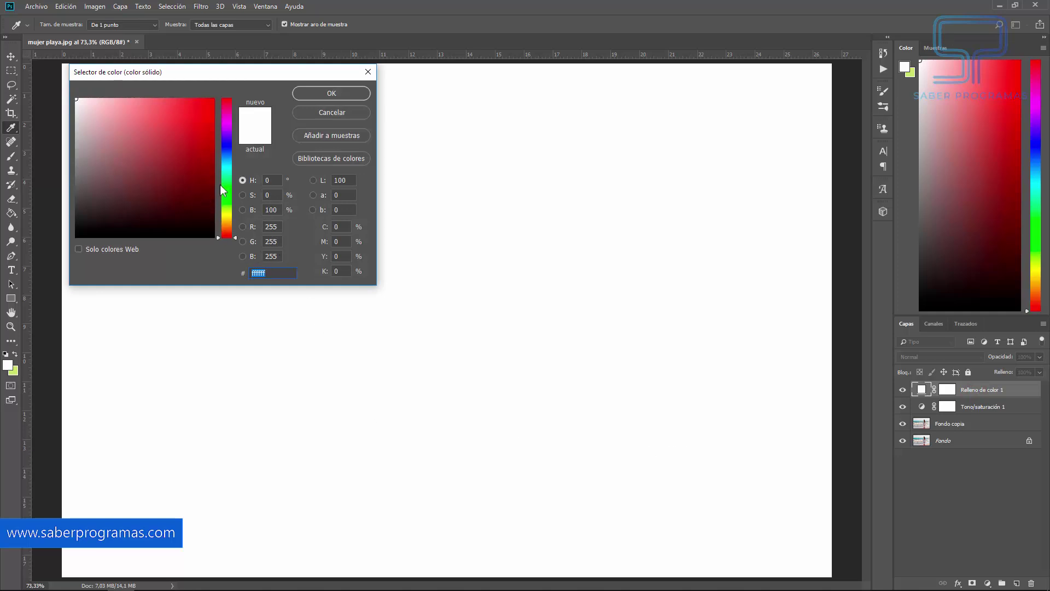
click(227, 212)
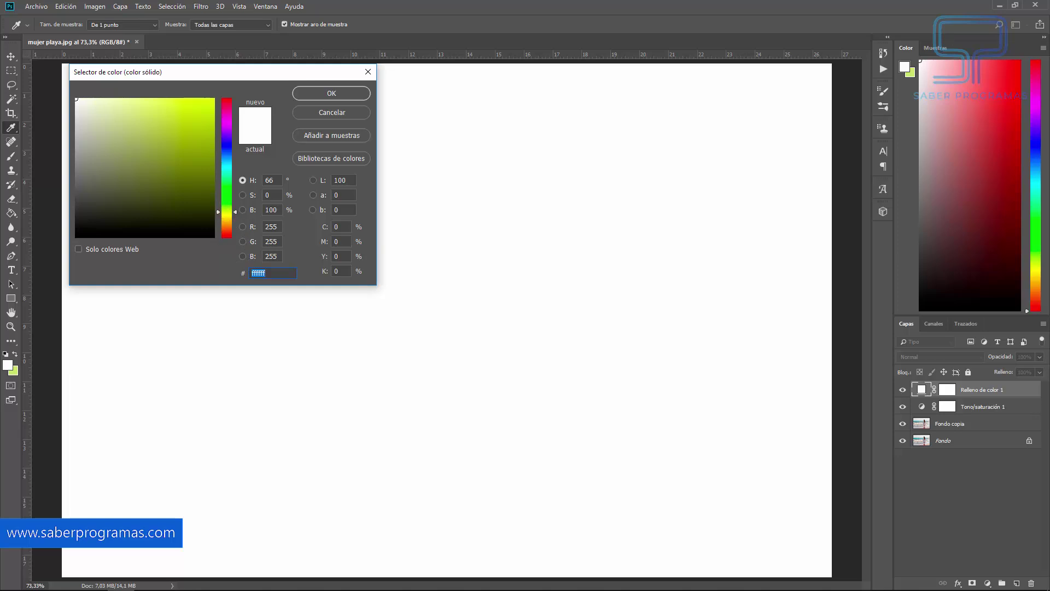
text(FFF372)
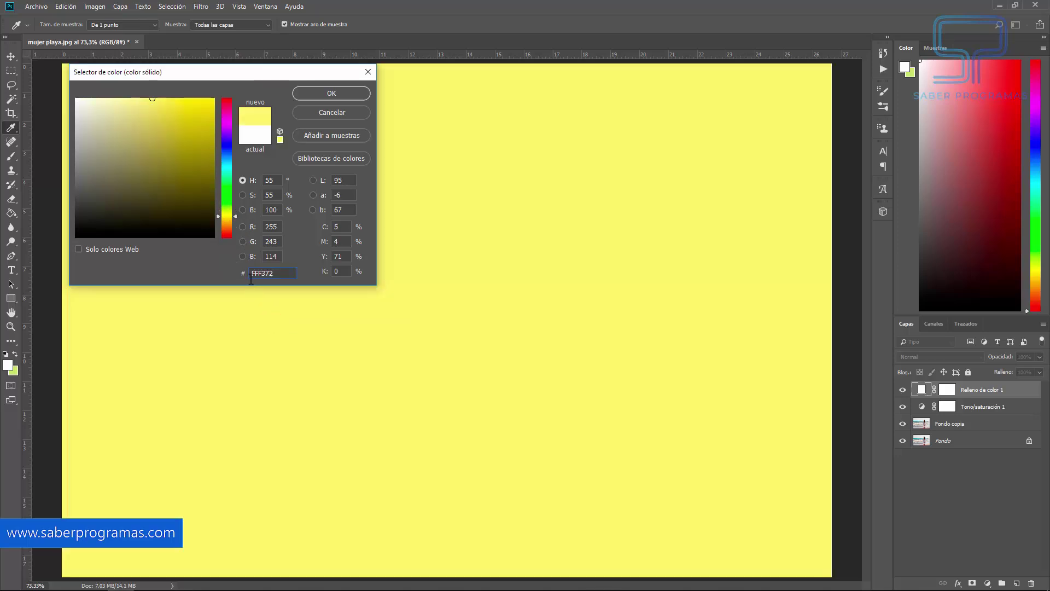
click(349, 94)
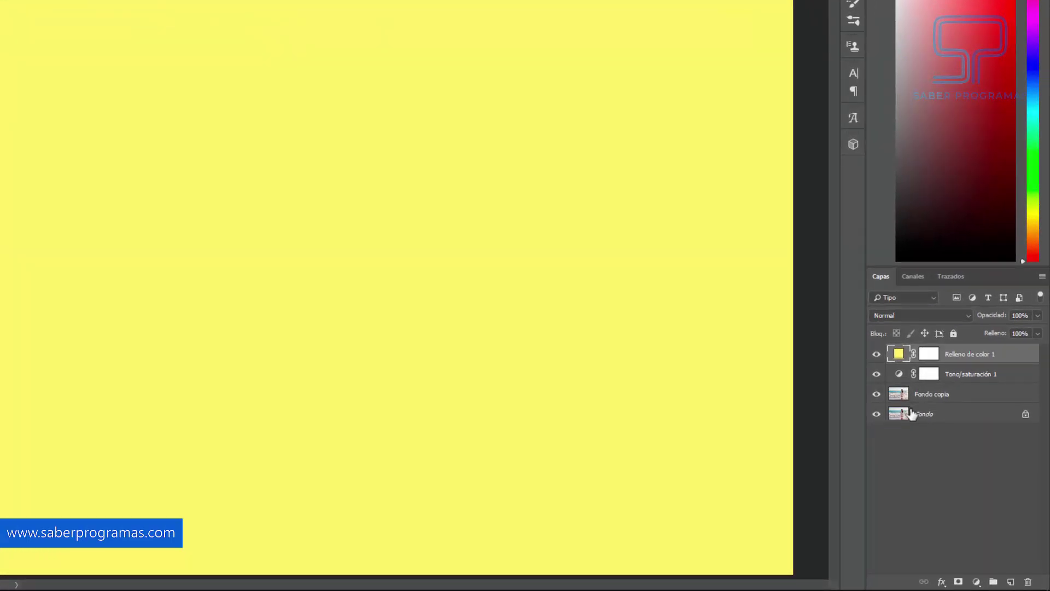
Set the yellow fill layer to Multiplicar blend mode at 80% opacity.
click(967, 315)
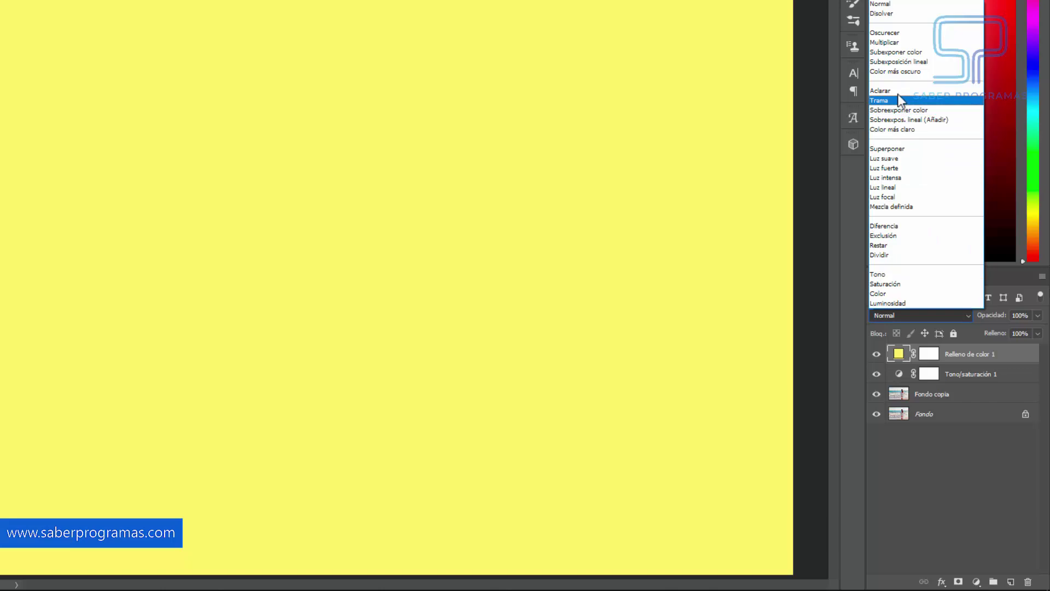
click(881, 42)
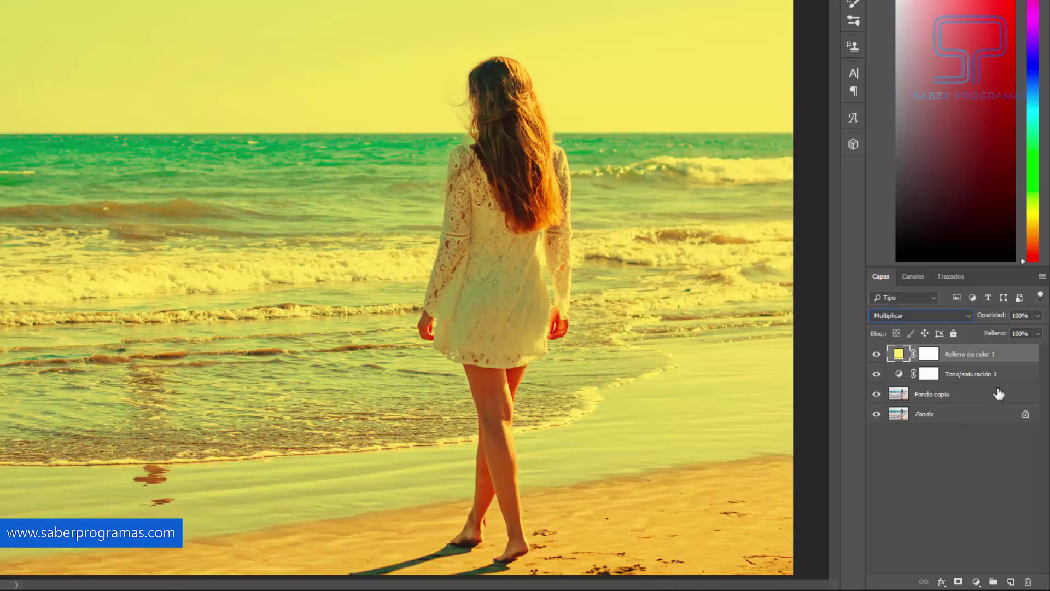
click(1020, 315)
text(80)
click(920, 443)
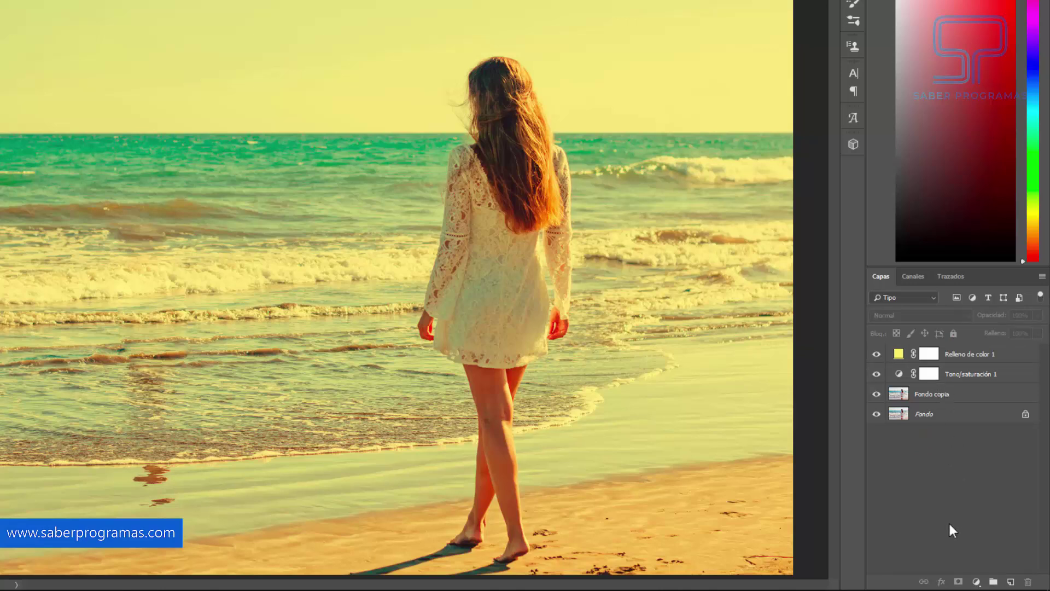
click(980, 582)
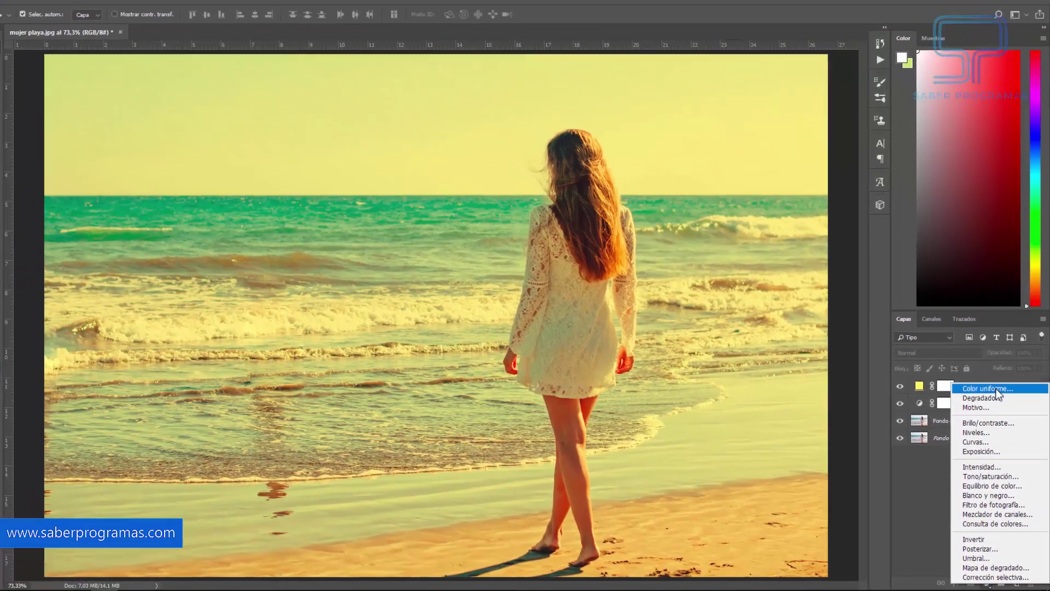
Add a second solid colour fill layer in a light purple.
click(996, 392)
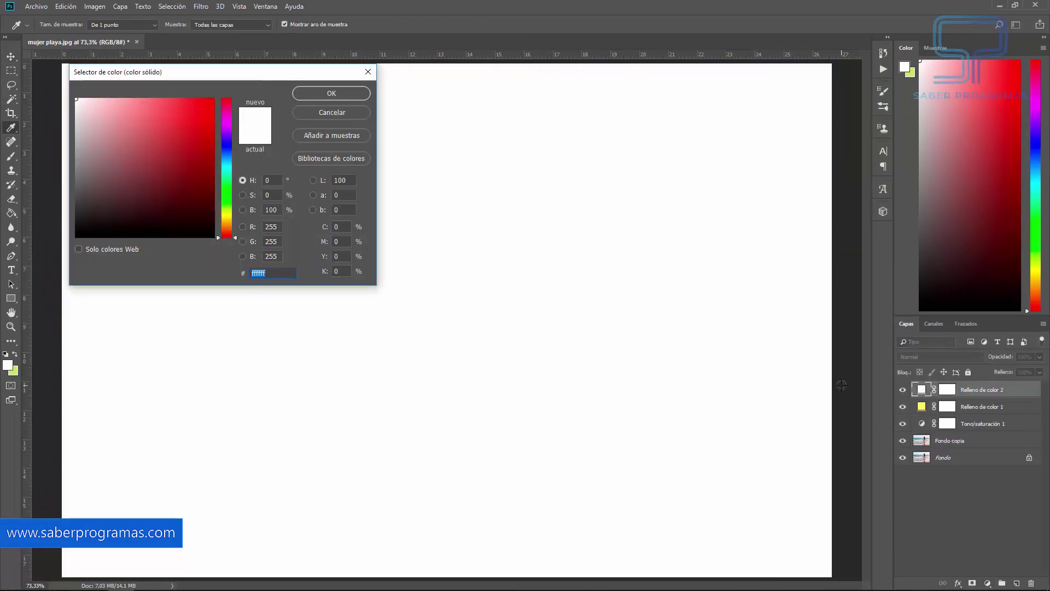
click(227, 133)
click(176, 124)
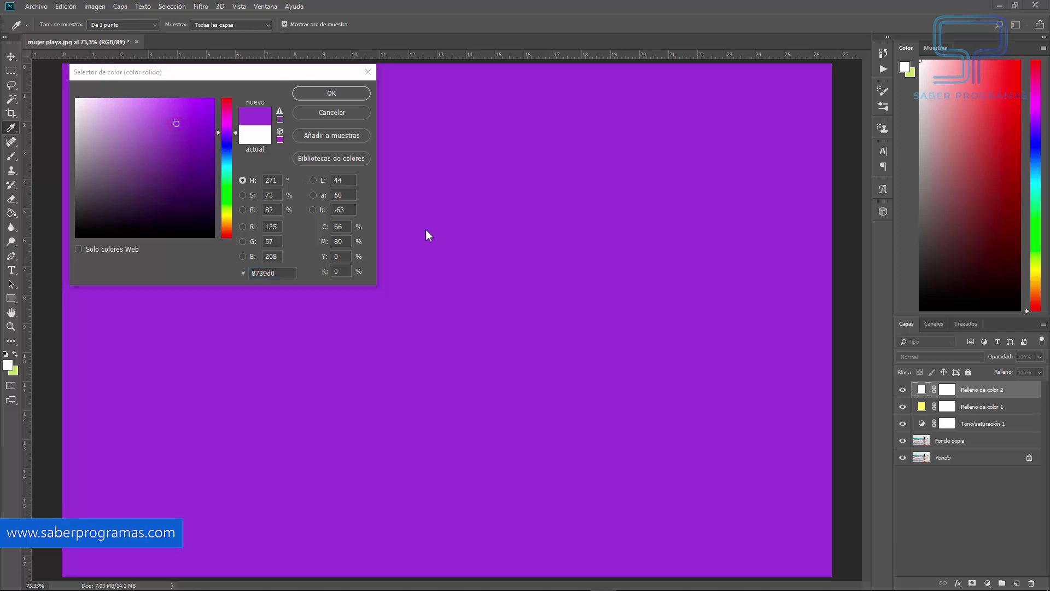
drag(276, 273, 229, 272)
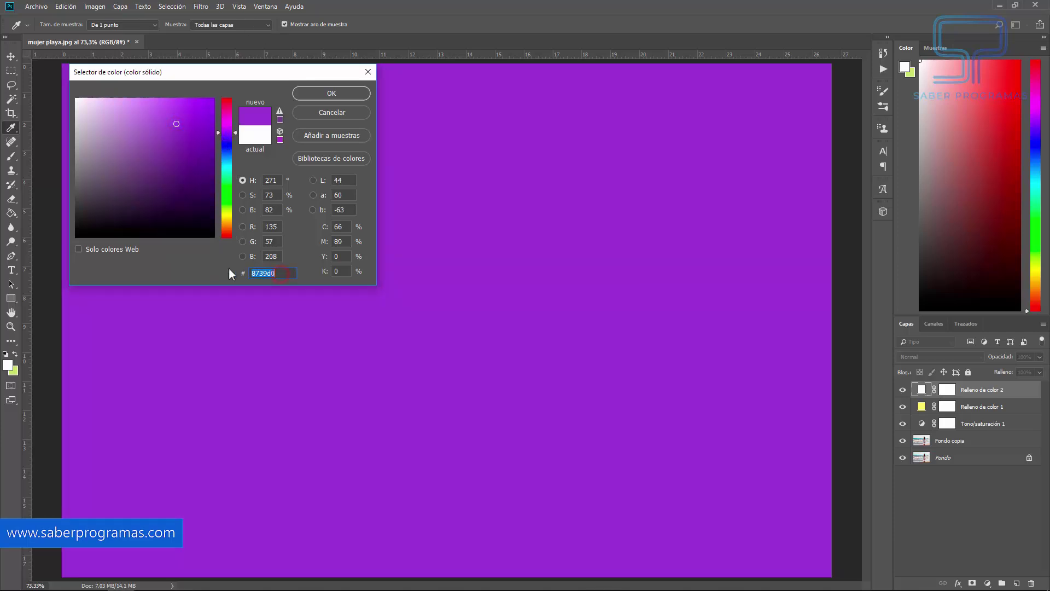
right_click(259, 273)
click(279, 321)
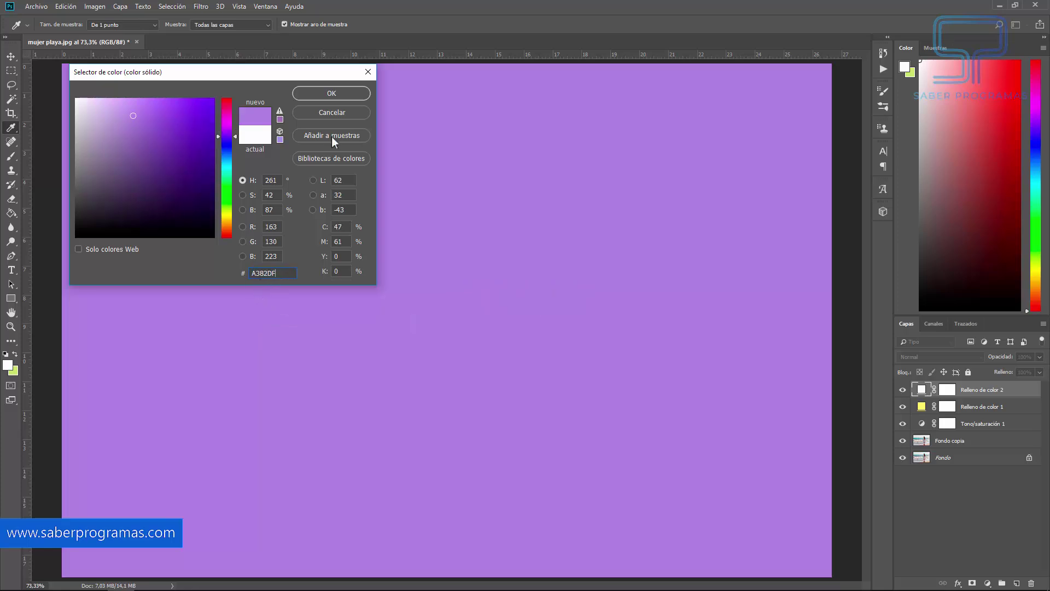
click(338, 94)
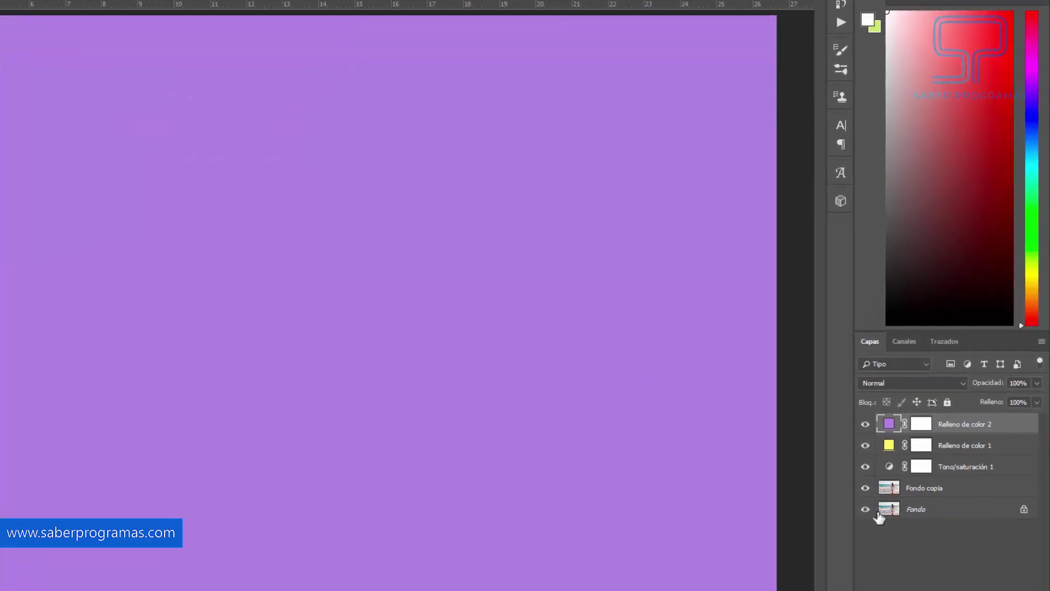
Blend the purple fill in Aclarar mode with 50% opacity and 50% fill.
click(955, 384)
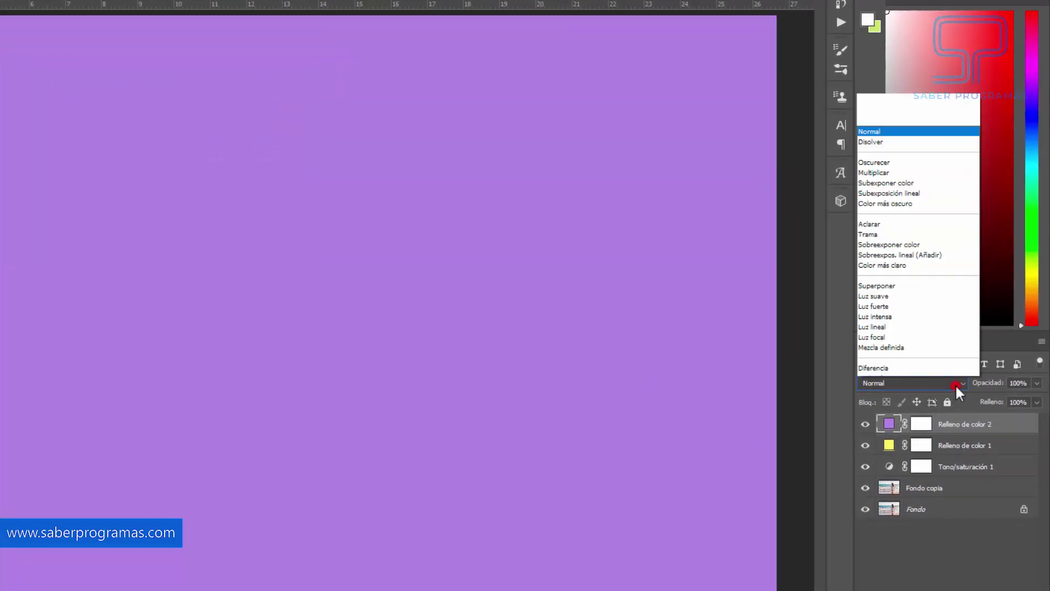
click(895, 144)
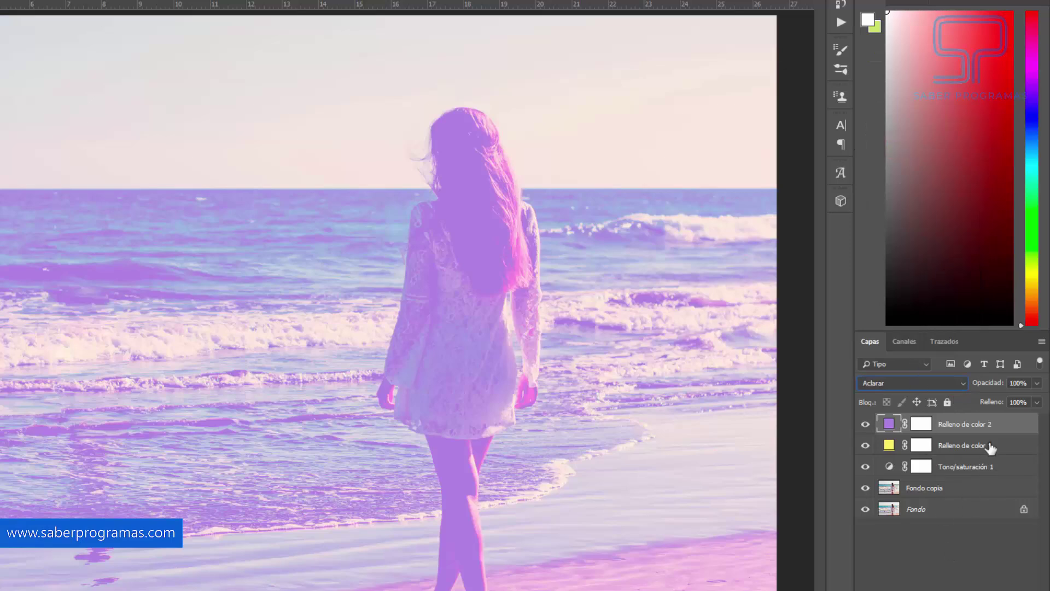
click(1021, 383)
text(50)
key(Return)
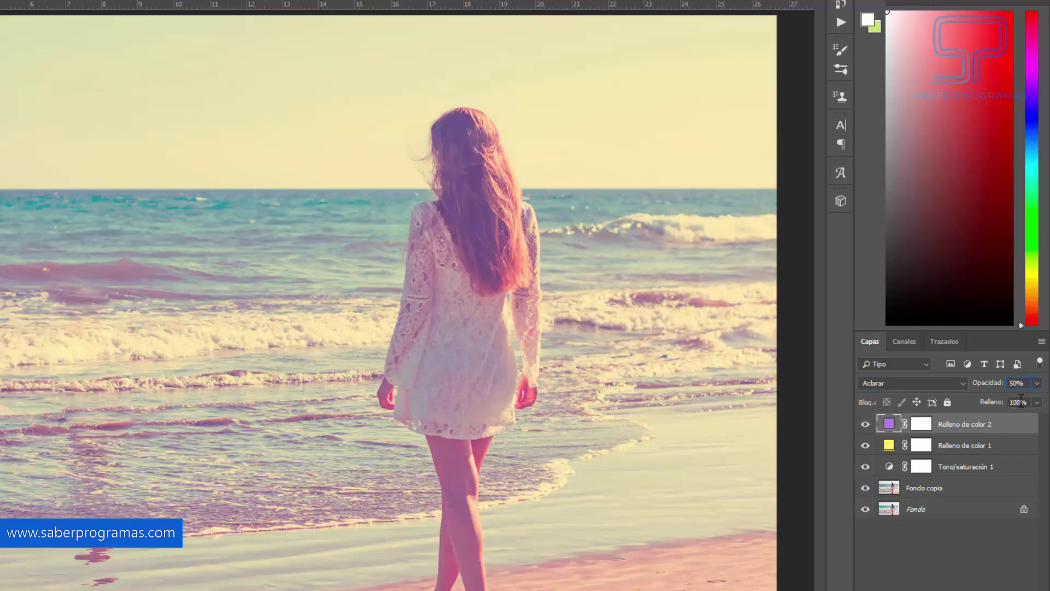
click(1016, 403)
text(50)
key(Return)
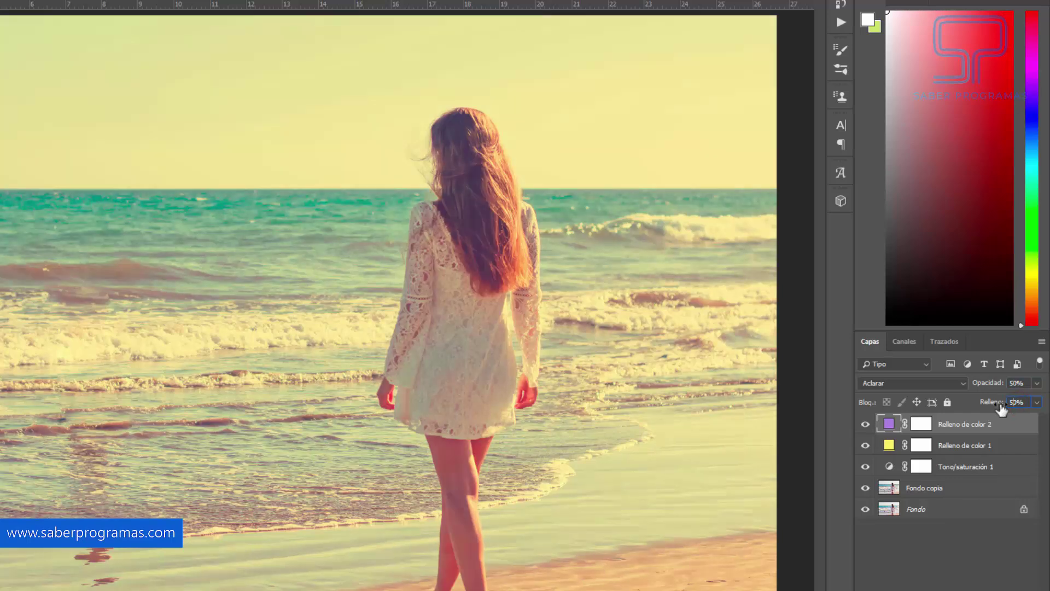
Toggle the purple fill's visibility off and on to compare, then deselect layers.
click(910, 558)
click(866, 425)
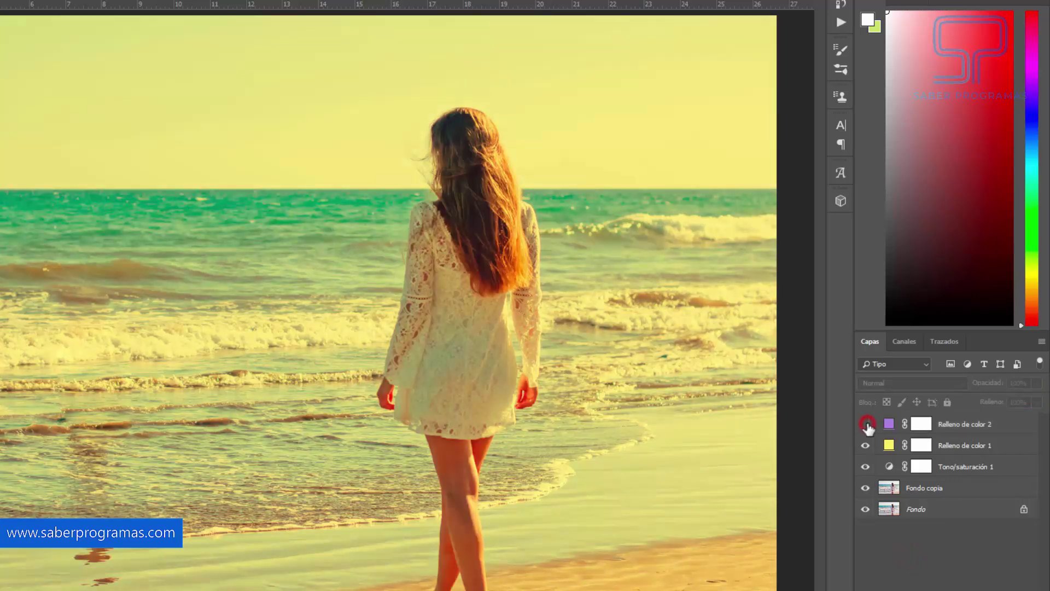
click(968, 584)
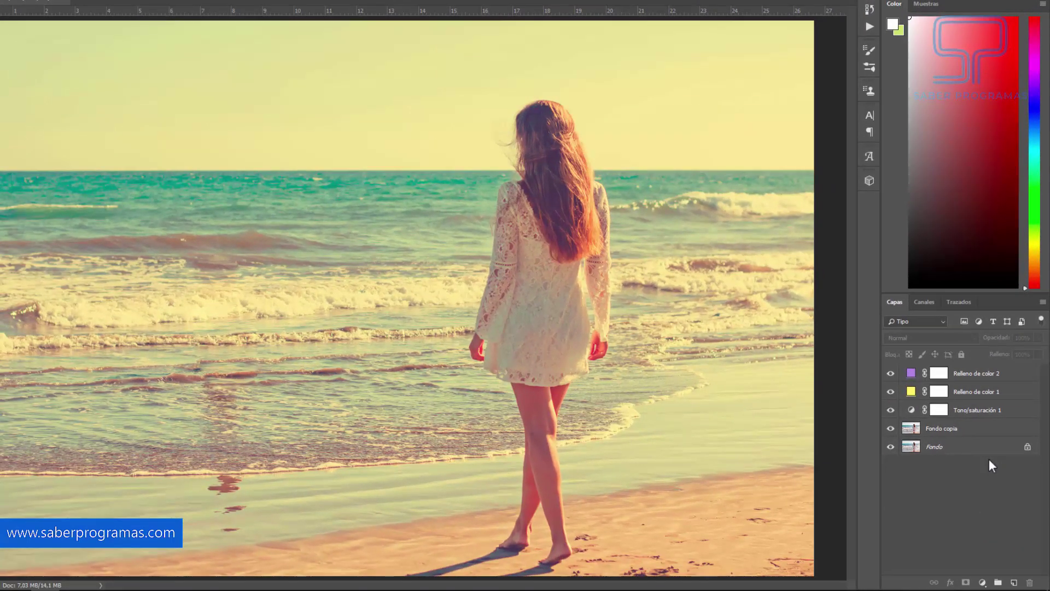
Add a third Color uniforme fill layer in blue 578AFF.
click(985, 581)
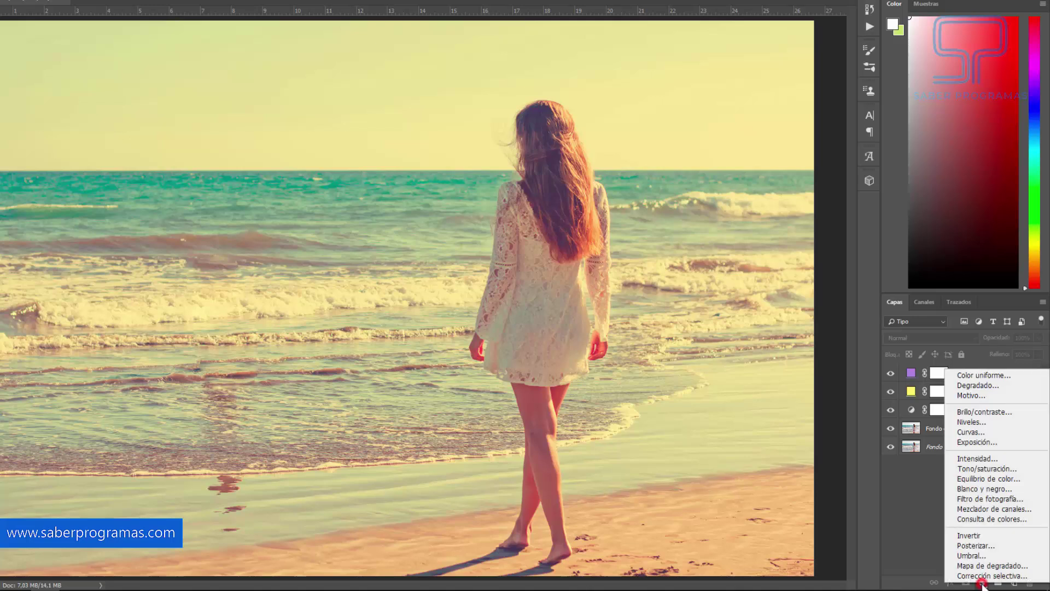
click(971, 373)
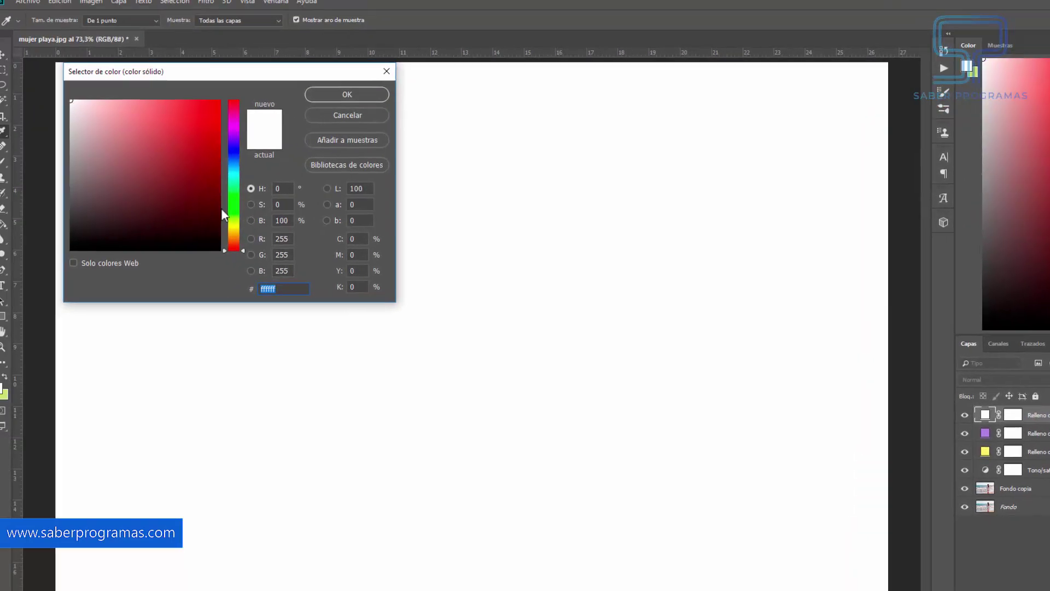
click(246, 174)
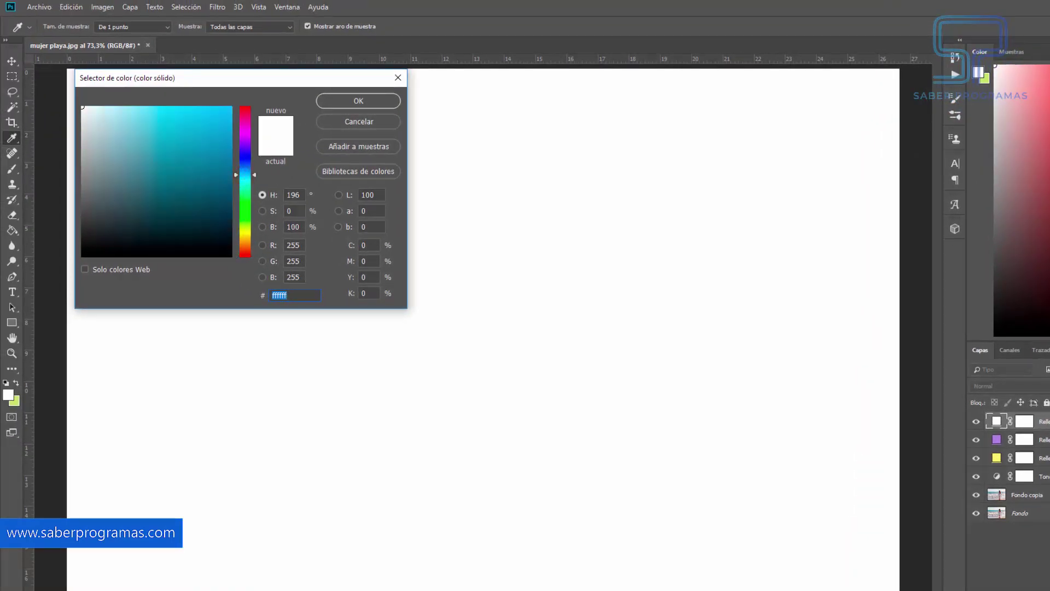
text(578AFF)
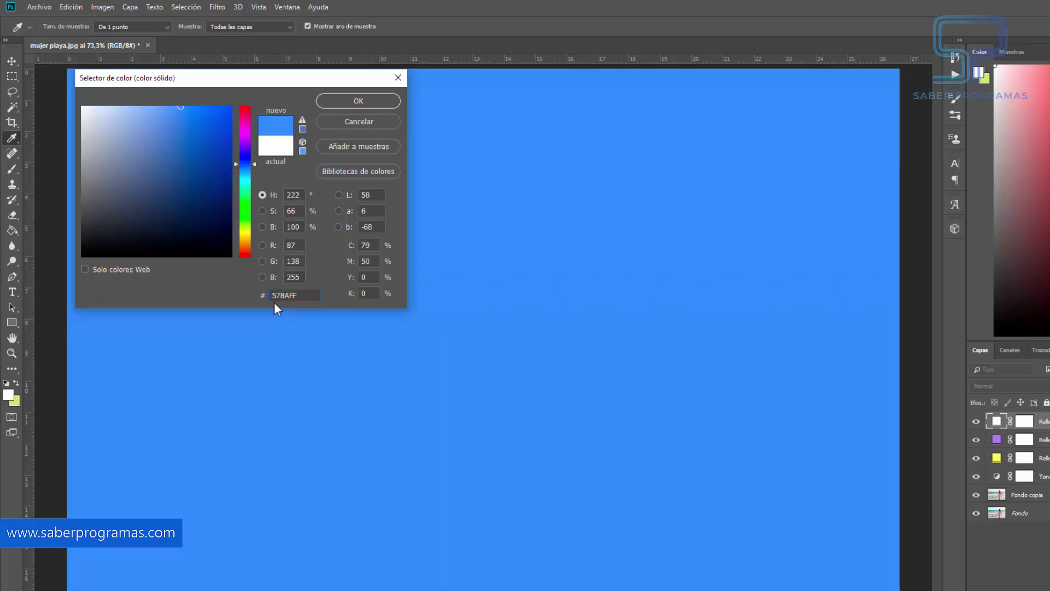
click(359, 103)
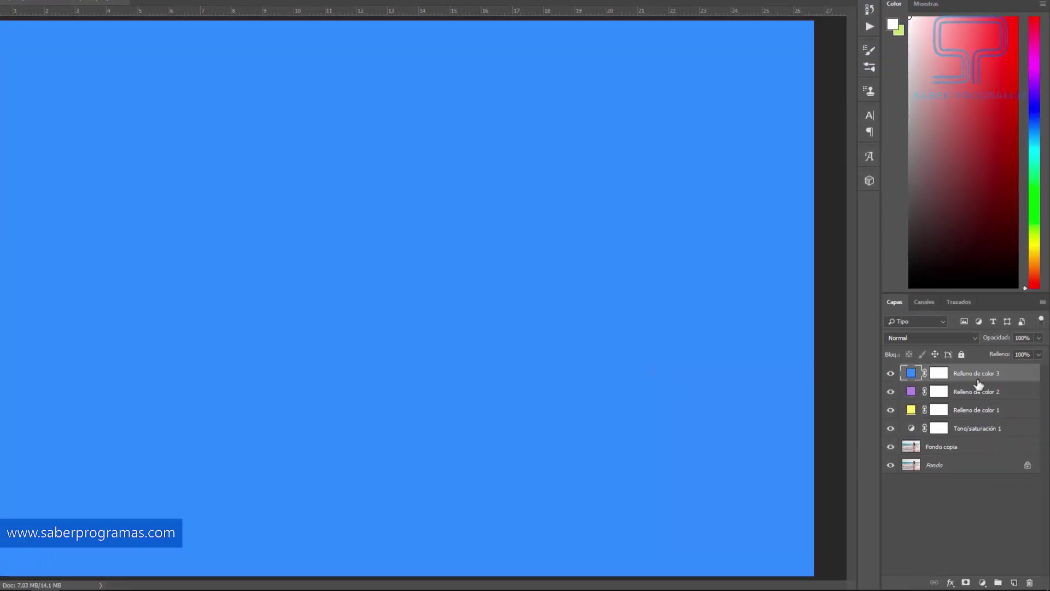
Set the blue fill to Sobreexponer color at 50% opacity and 50% fill, toggling it to compare.
click(974, 338)
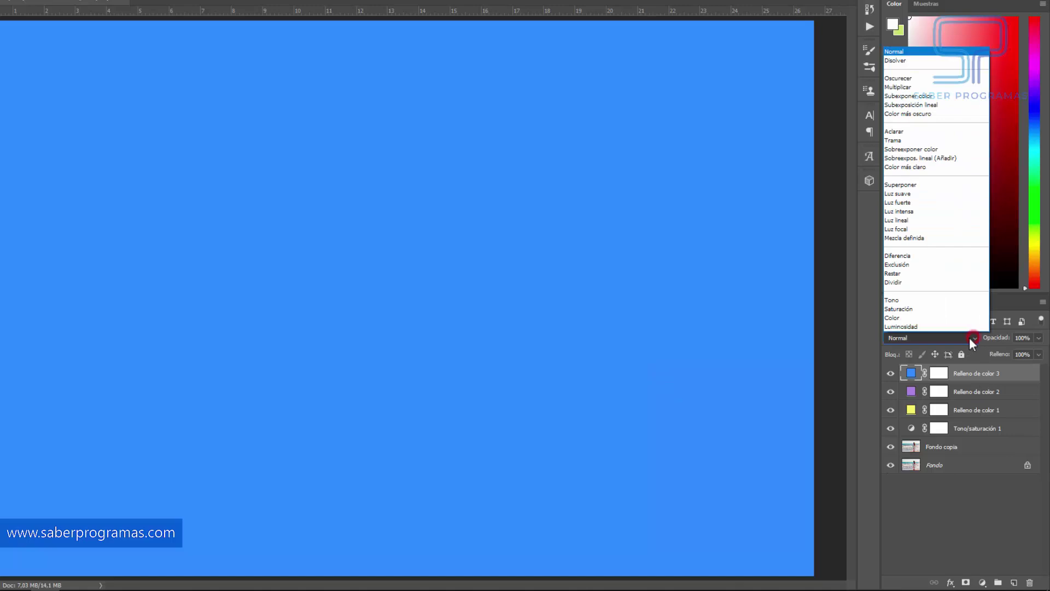
click(913, 150)
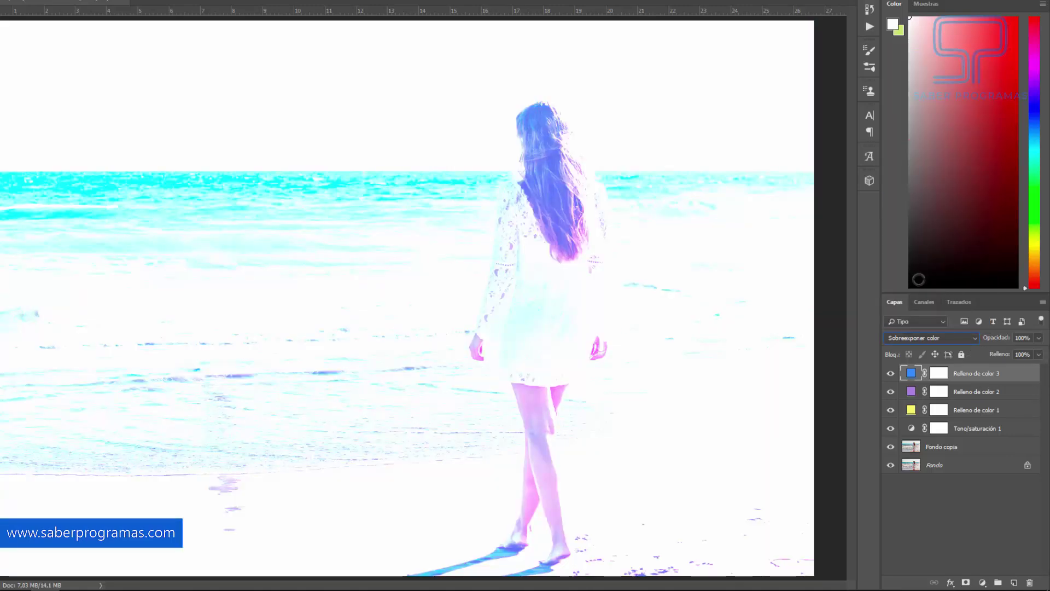
click(1010, 340)
text(50)
key(Return)
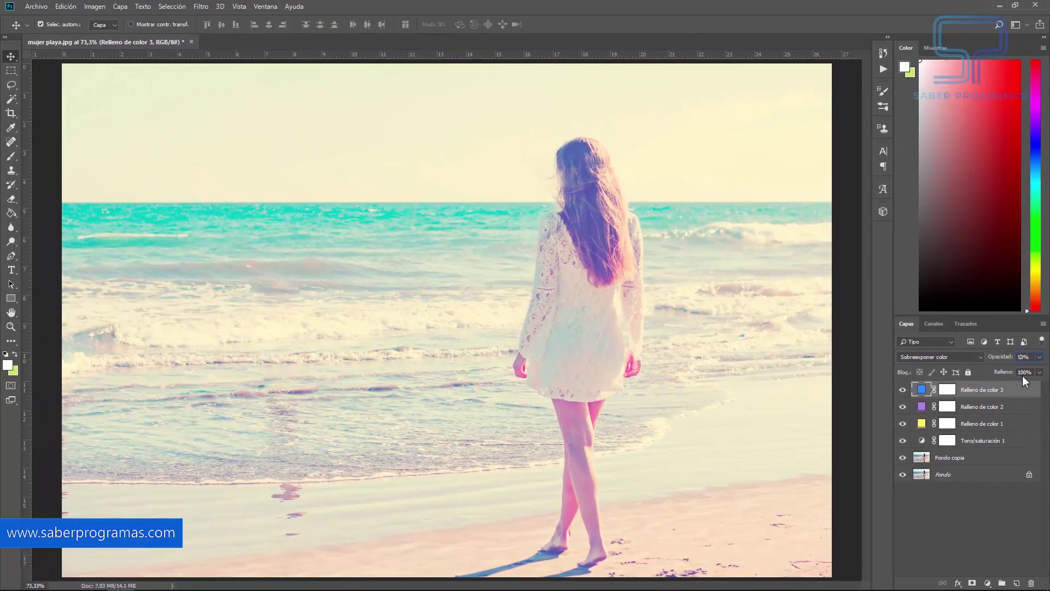
click(1024, 373)
text(50)
key(Return)
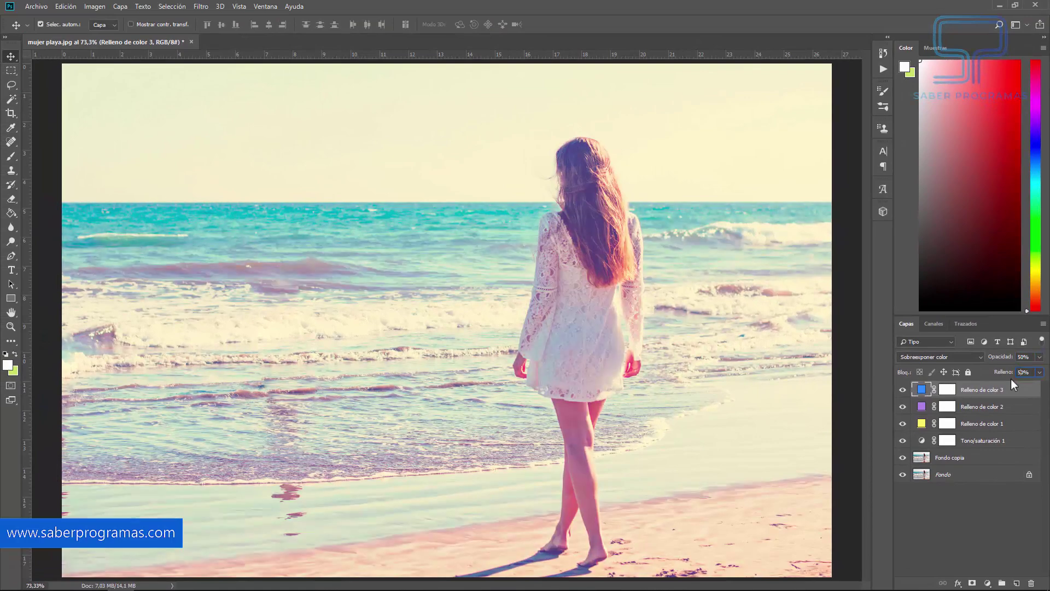
click(954, 526)
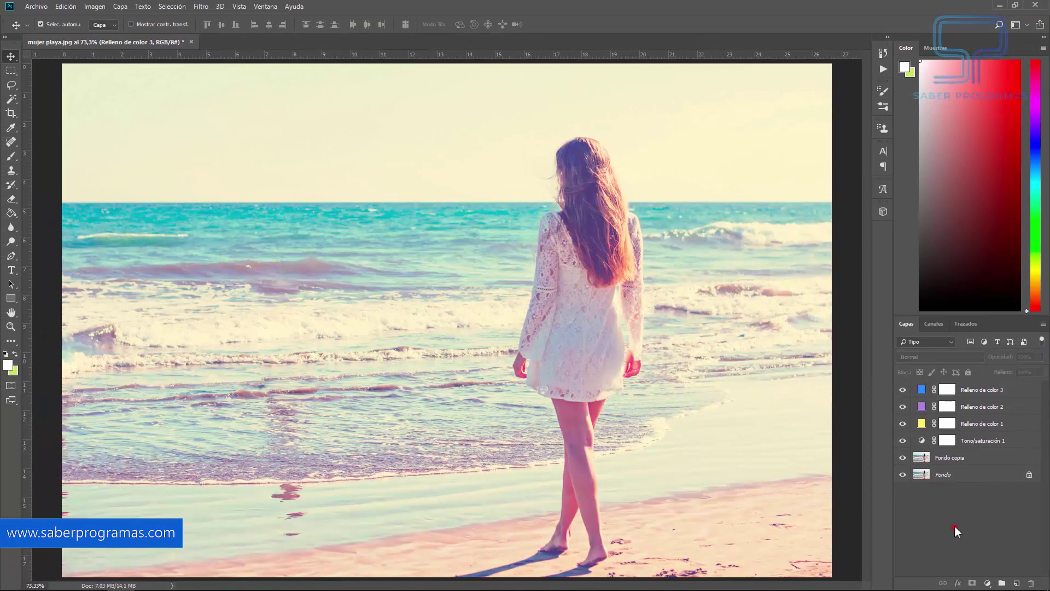
click(902, 390)
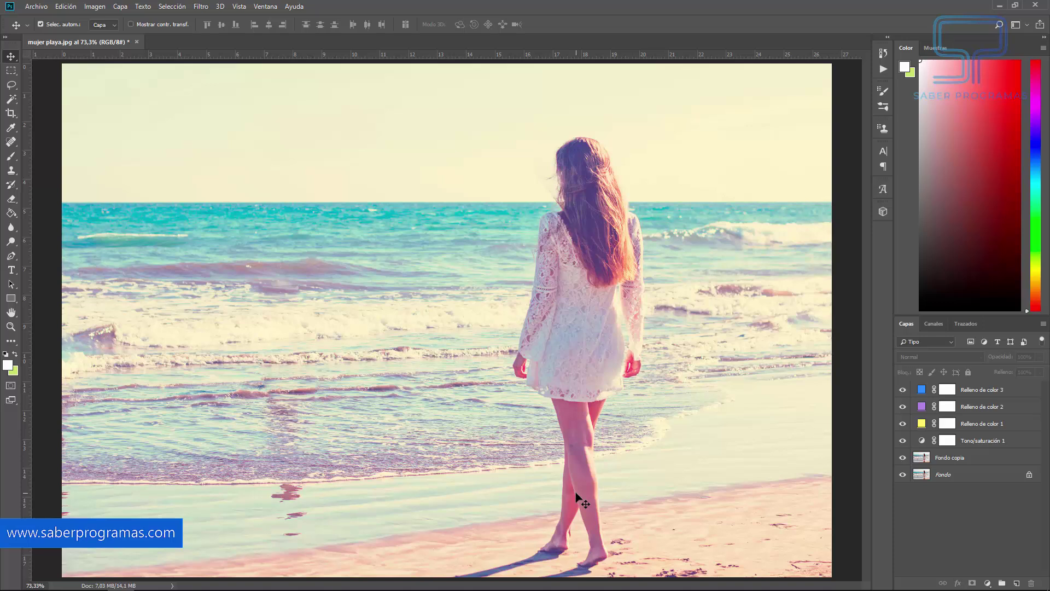
Select Fondo copia through Relleno de color 3 and merge them with Combinar capas.
shift+click(973, 445)
shift+click(971, 425)
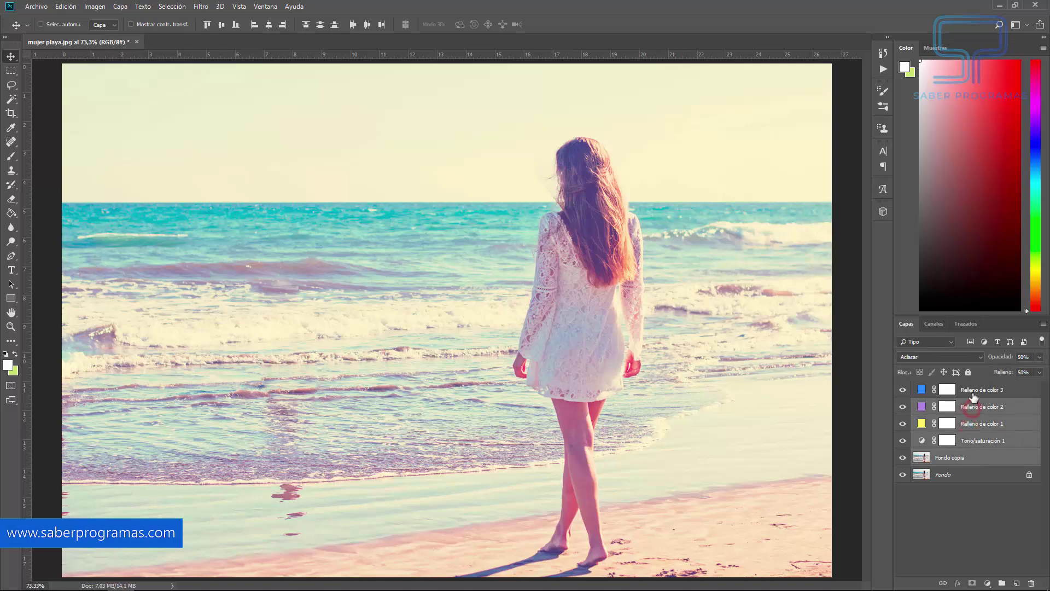
shift+click(972, 392)
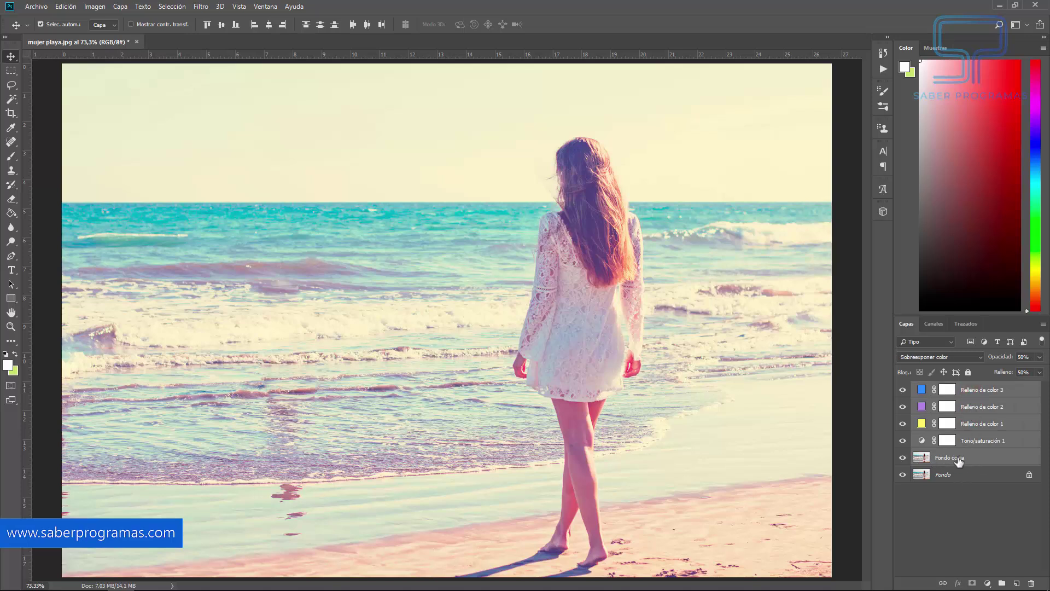
click(972, 410)
right_click(971, 413)
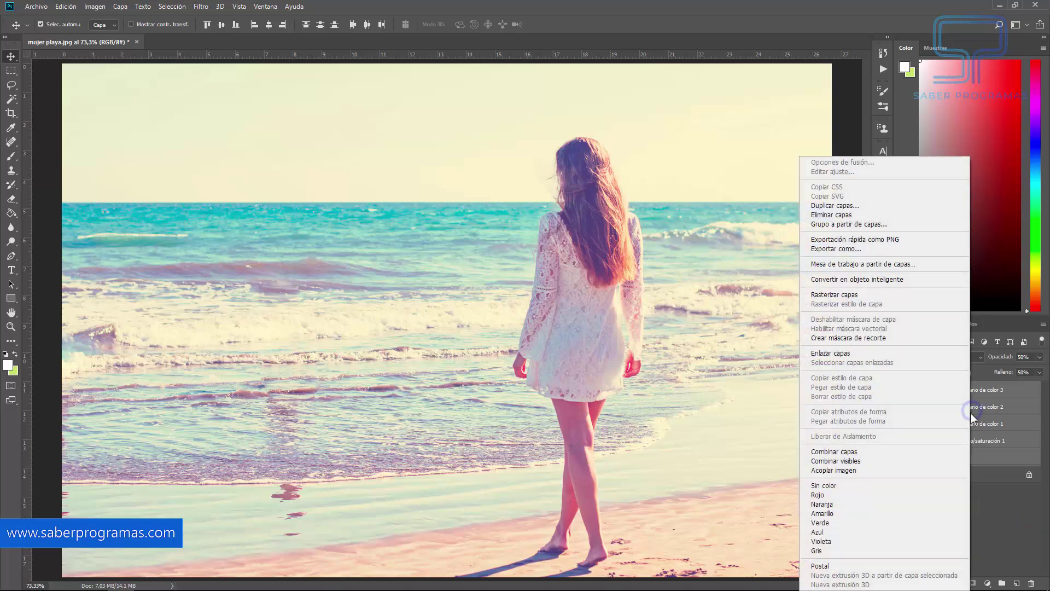
click(860, 453)
click(963, 497)
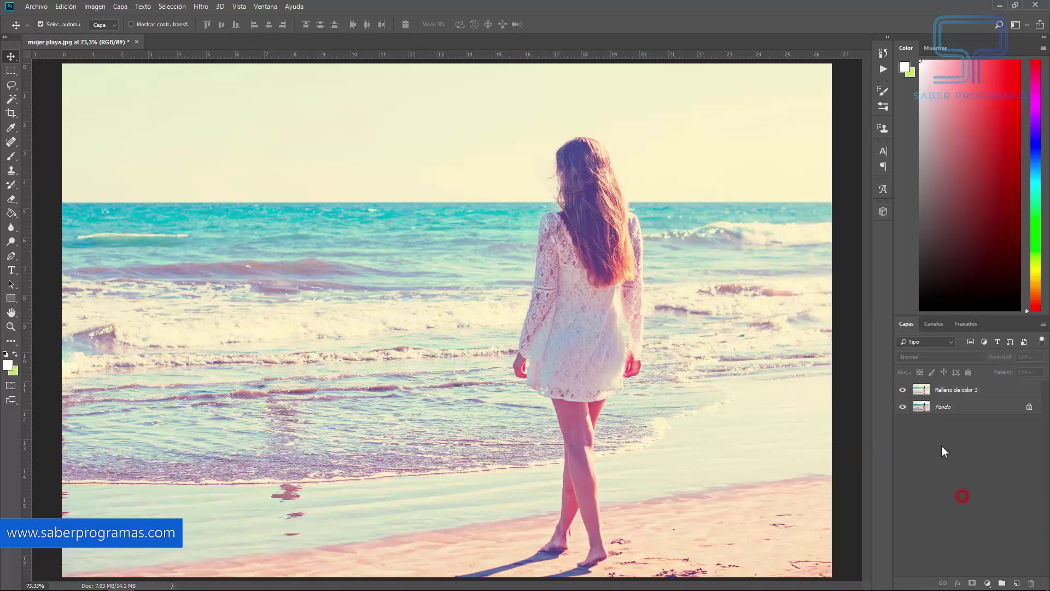
click(904, 390)
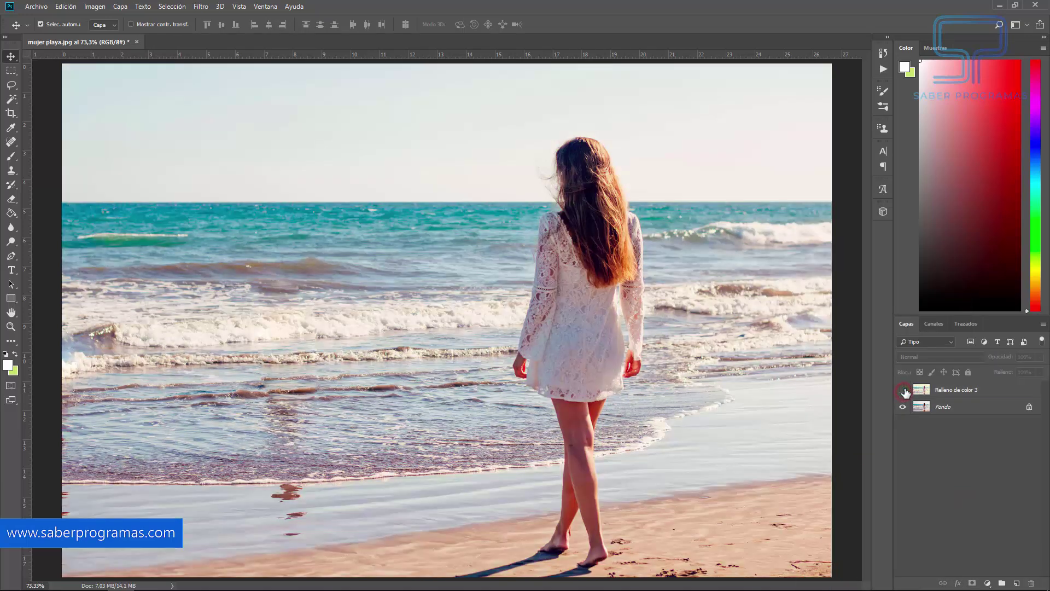
click(903, 390)
click(903, 390)
click(903, 390)
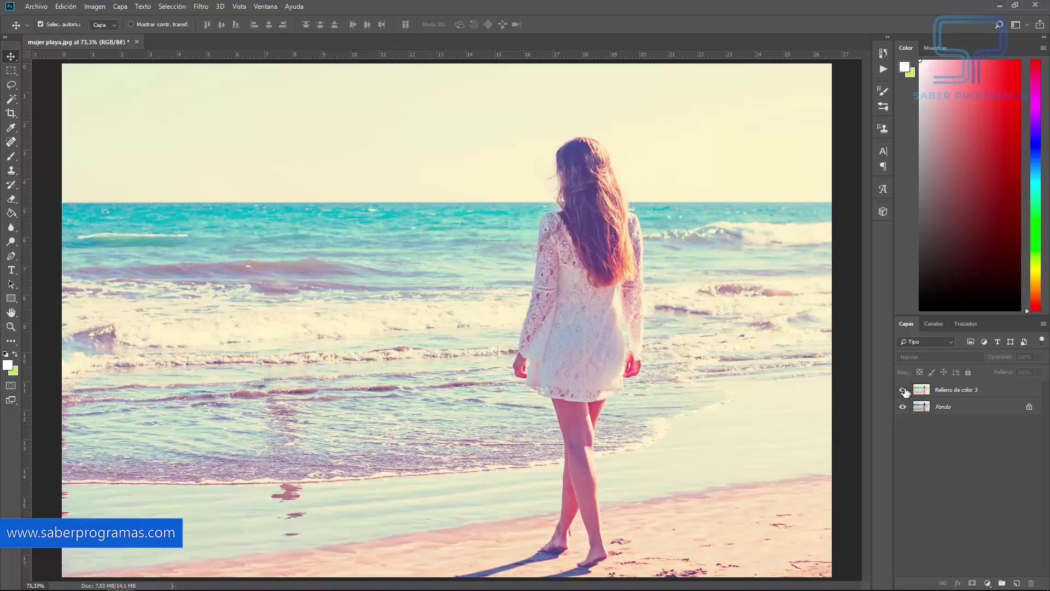
click(904, 390)
click(903, 390)
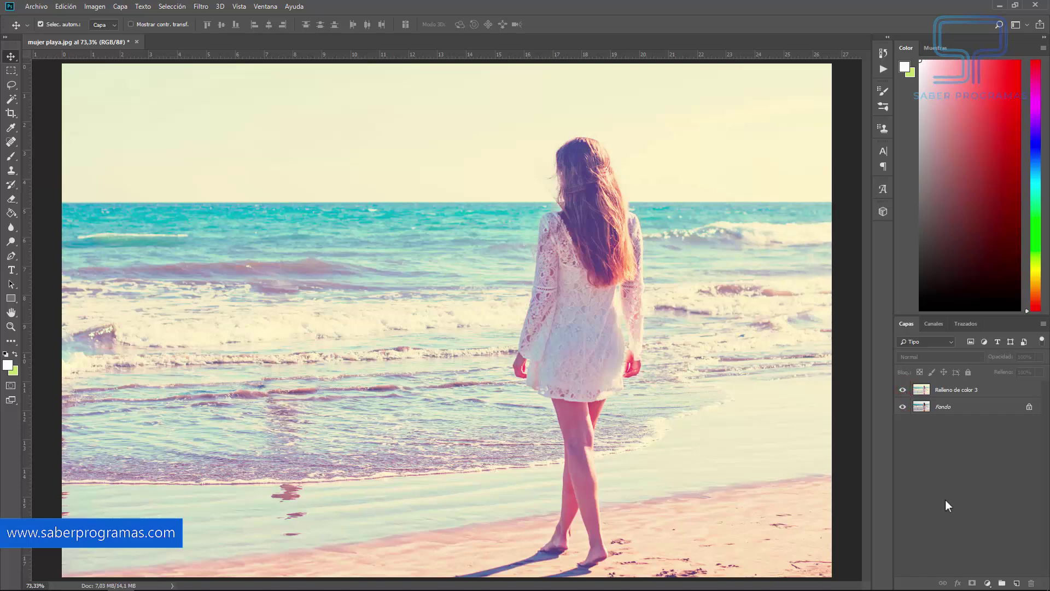